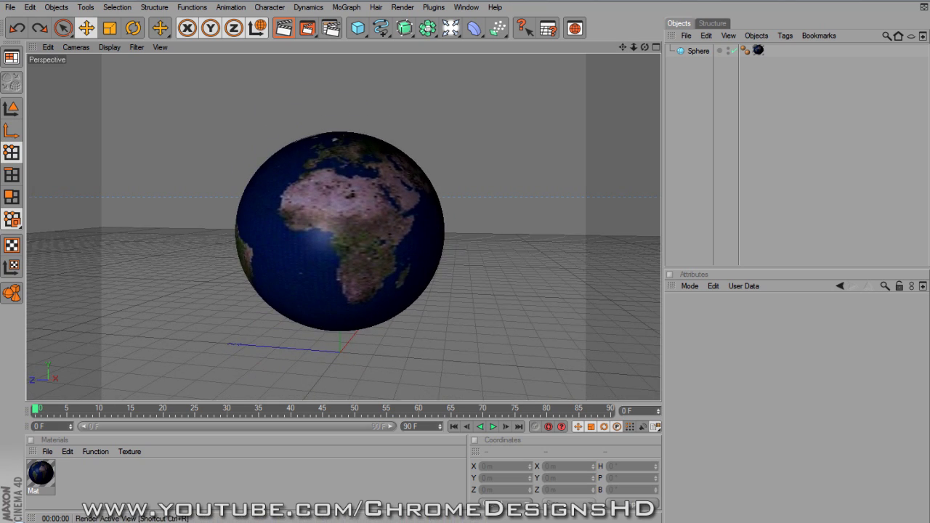
Render the active view to preview the textured Earth sphere.
left_click(283, 28)
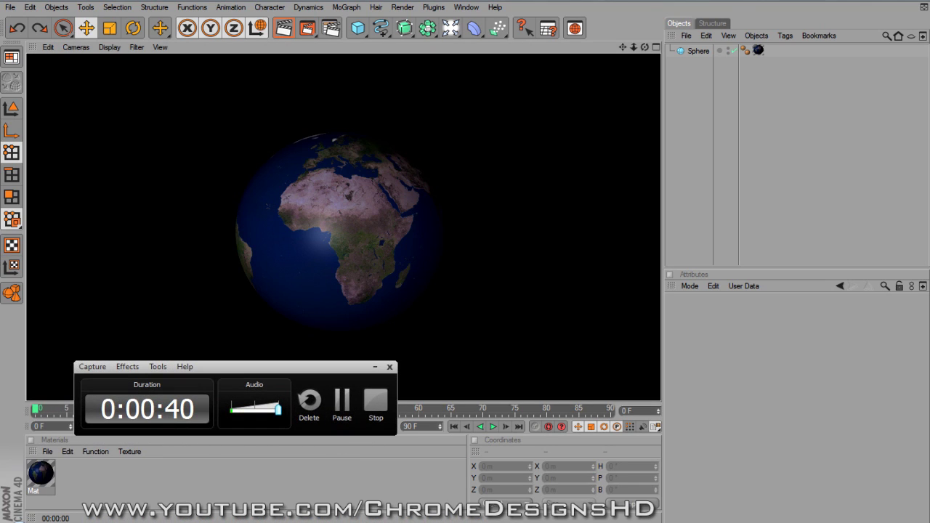
Set the screen recorder's cursor effect to show the cursor, return to the scene view and minimize the recorder.
left_click(127, 366)
mouse_move(145, 395)
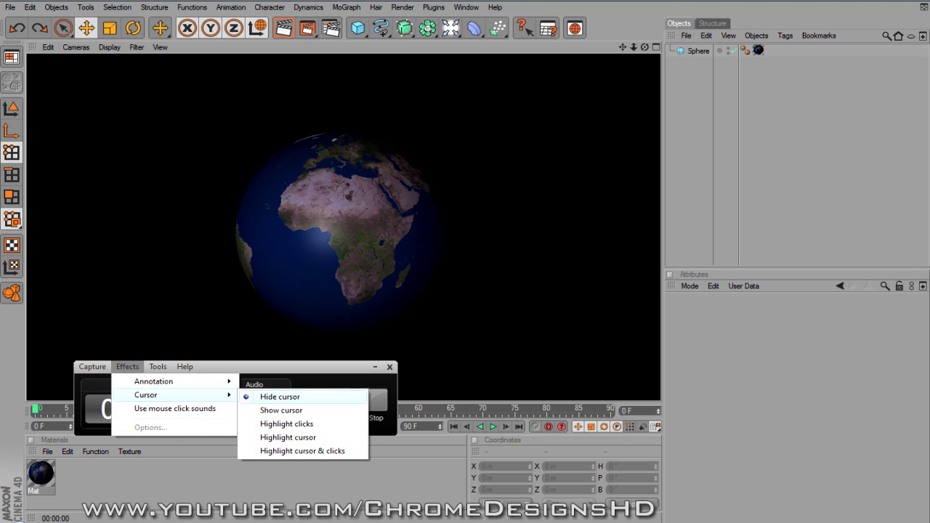
left_click(281, 410)
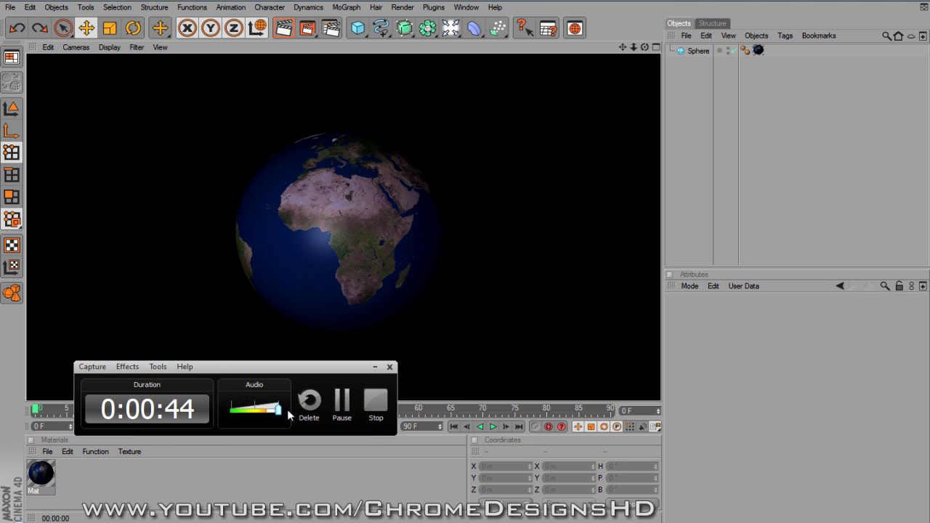
left_click(262, 336)
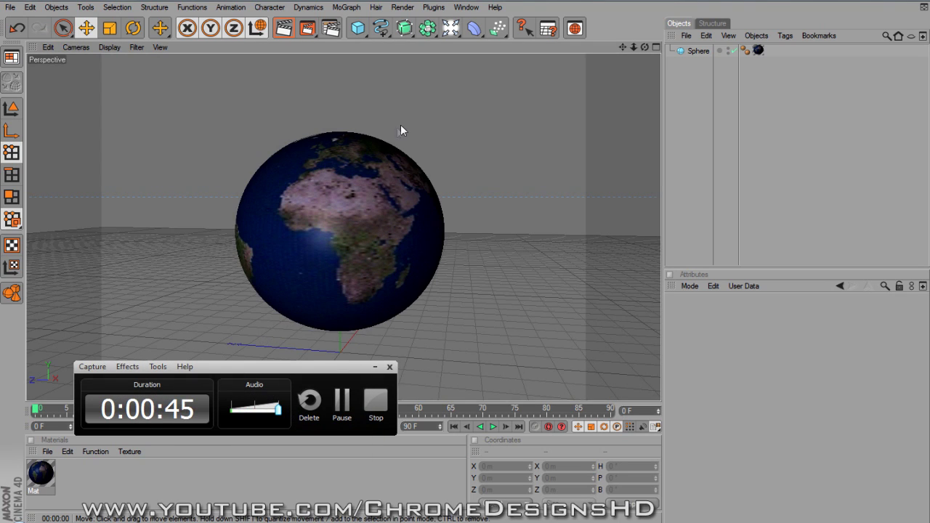
left_click(375, 367)
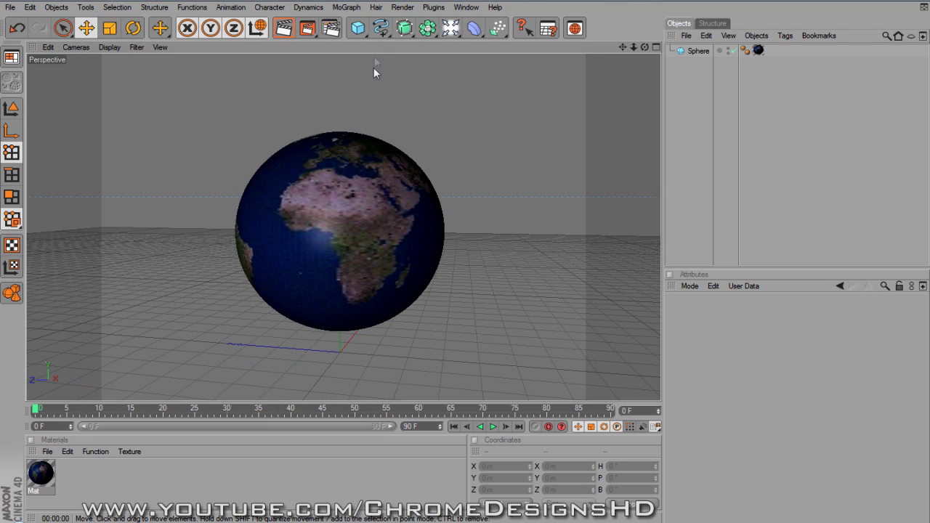
left_click(359, 29)
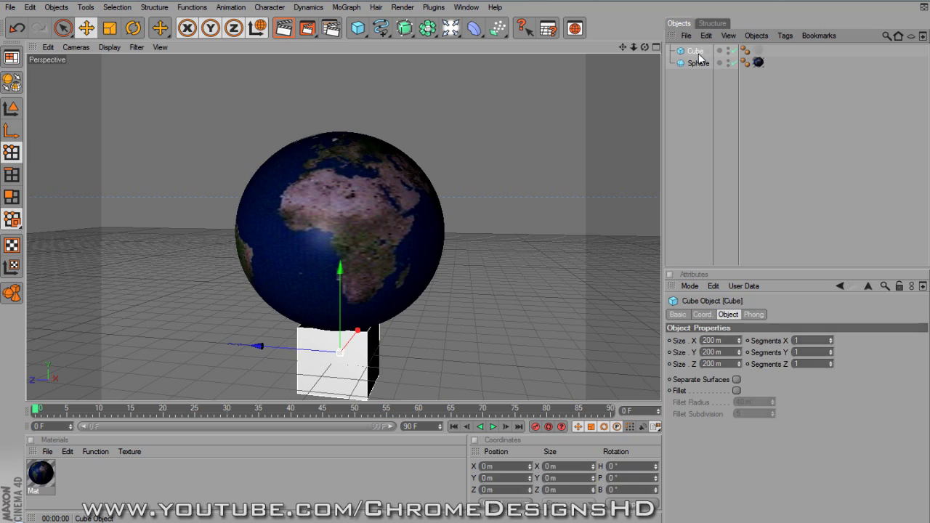
key("Delete")
left_click(356, 28)
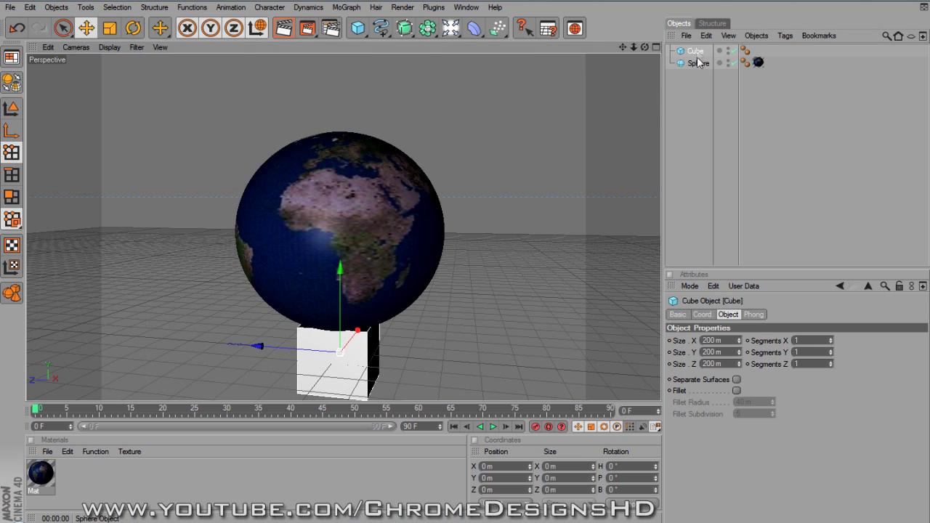
key("Delete")
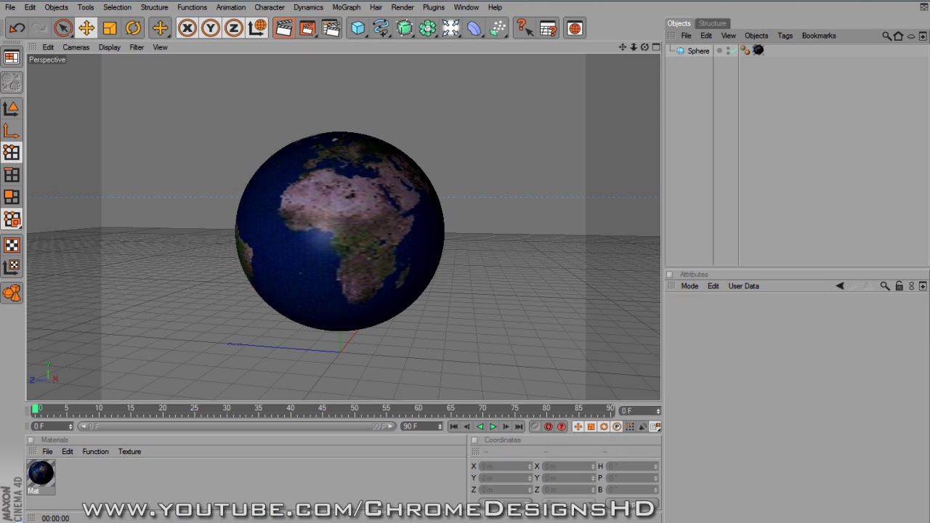
Set the screen recorder's cursor effect to hide the cursor.
left_click(155, 367)
mouse_move(136, 373)
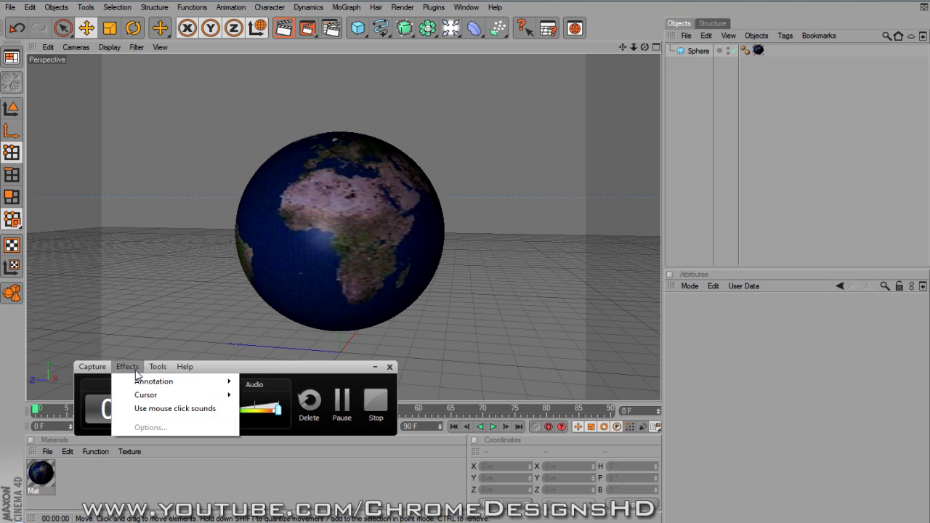
mouse_move(175, 394)
left_click(276, 394)
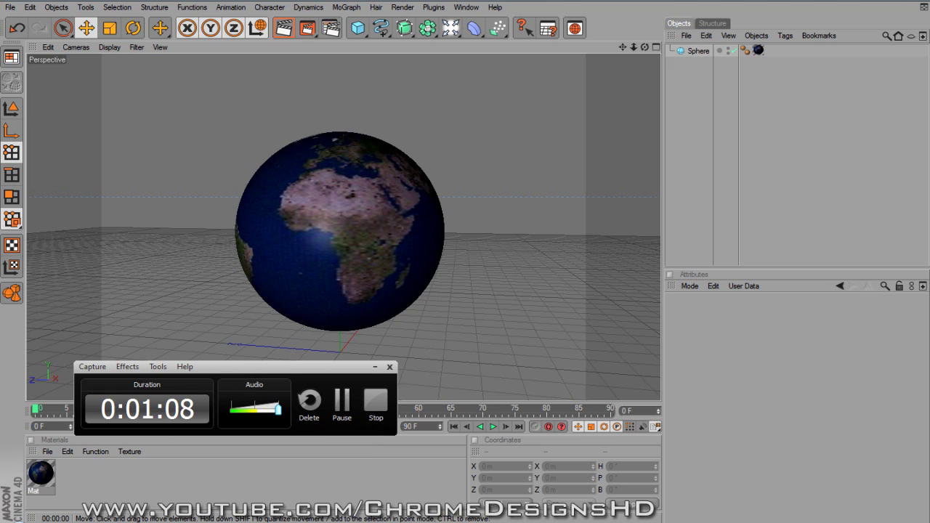
Create a new empty scene and add a sphere primitive to it.
left_click(358, 27)
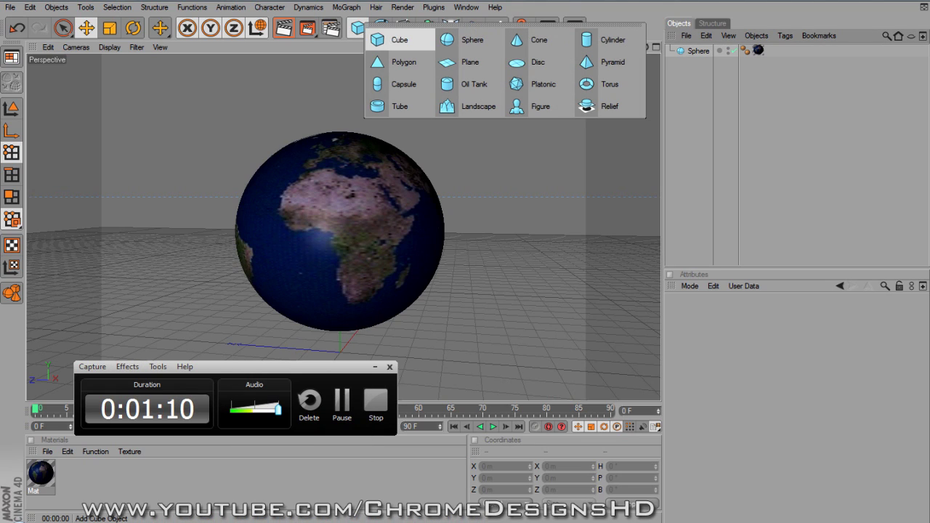
key("Escape")
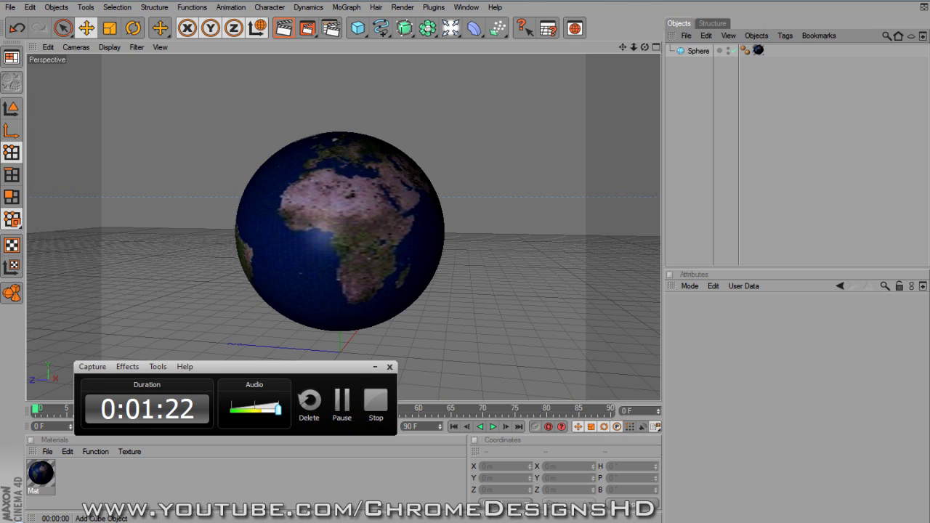
left_click(11, 7)
left_click(17, 26)
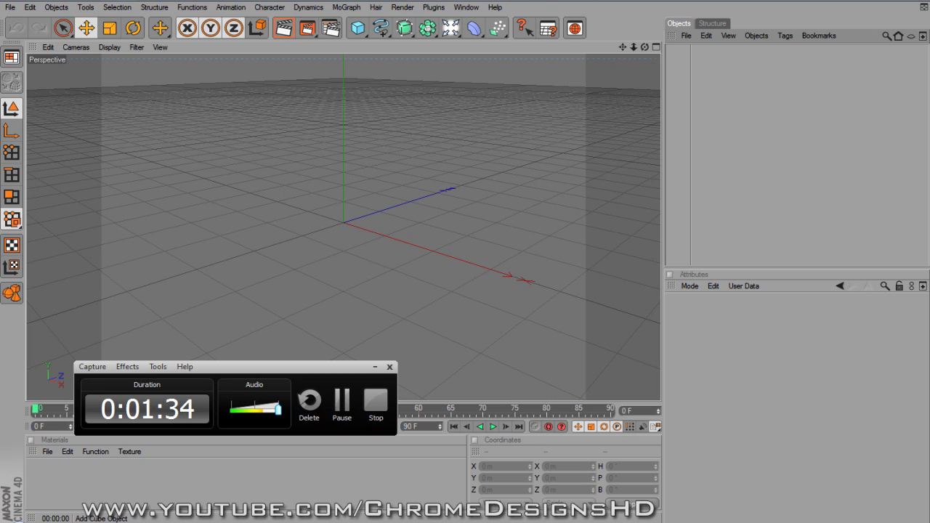
left_click_drag(358, 28, 465, 39)
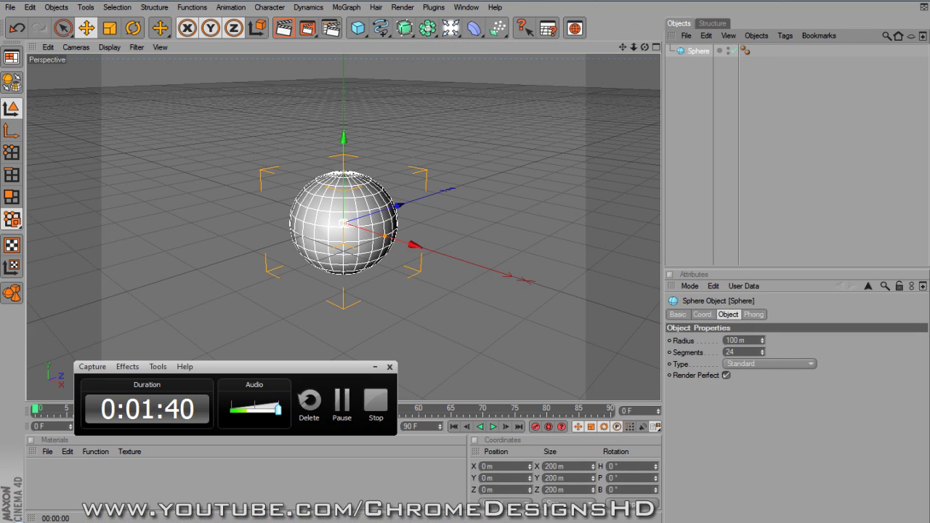
Look through the sphere's basic, coordinate, object and phong properties.
left_click(702, 314)
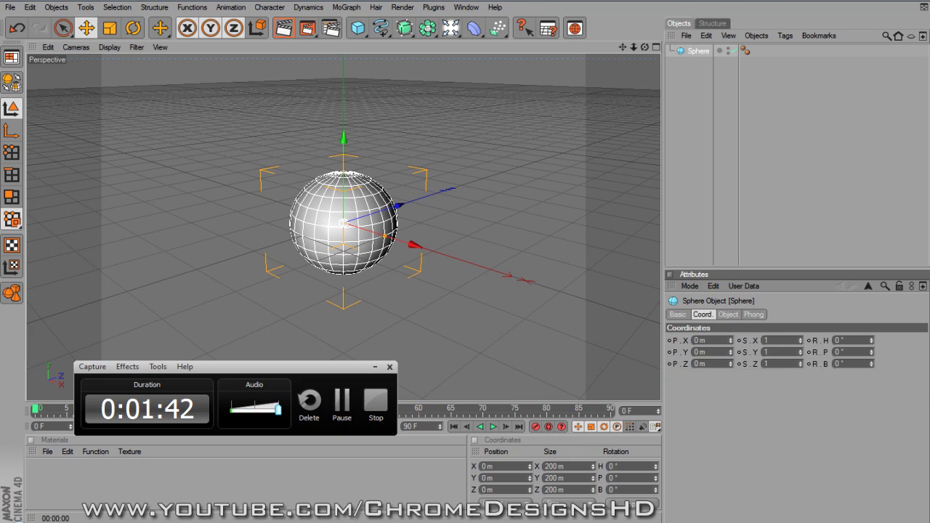
left_click(677, 314)
left_click(702, 313)
left_click(727, 314)
left_click(753, 314)
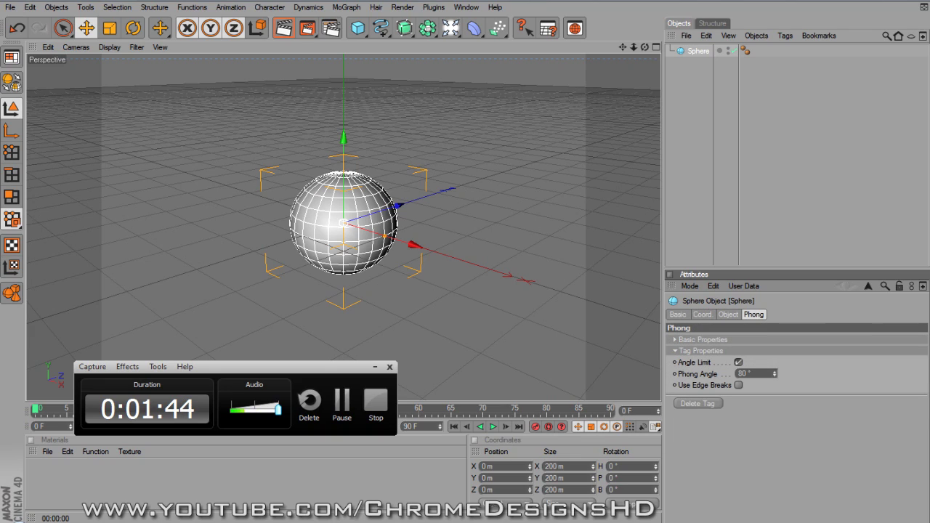
left_click(677, 314)
left_click(701, 314)
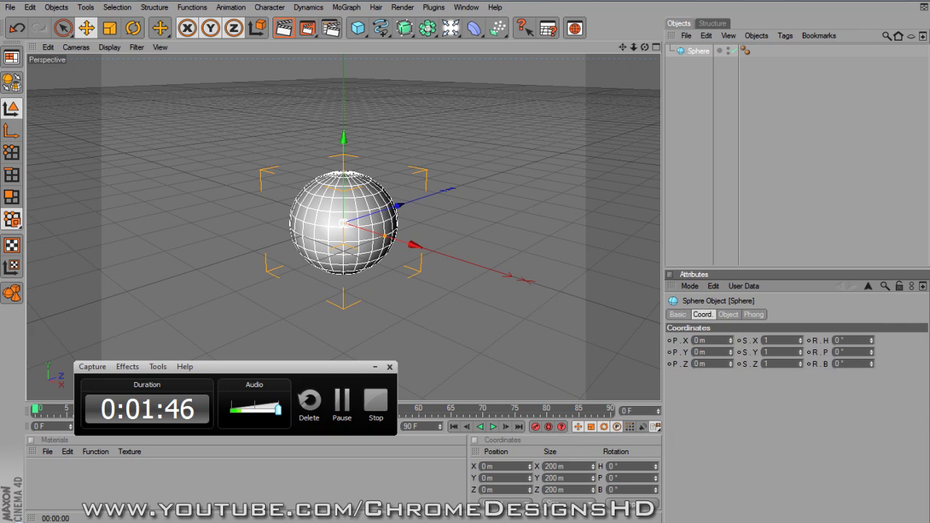
Set the sphere's radius to 300 m and its segments to 415, and deselect the sphere.
left_click(728, 314)
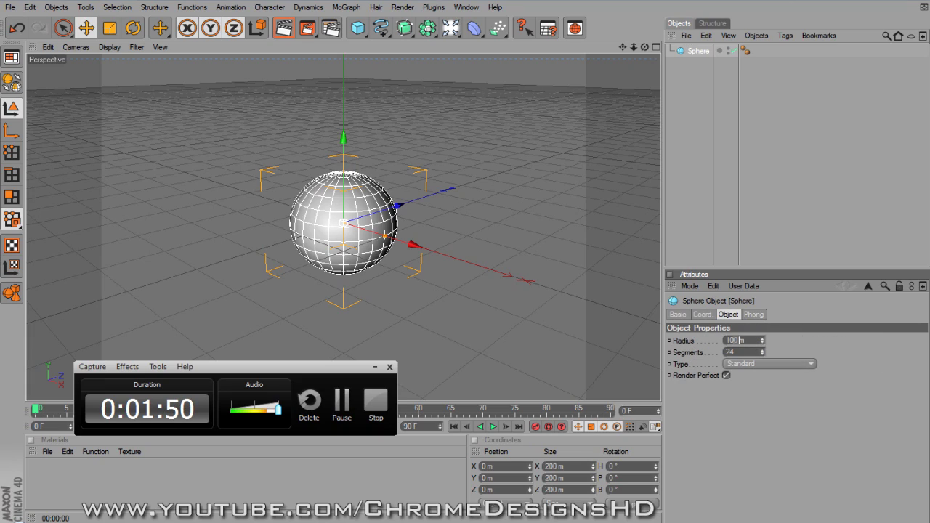
double_click(740, 340)
type("300")
key("Return")
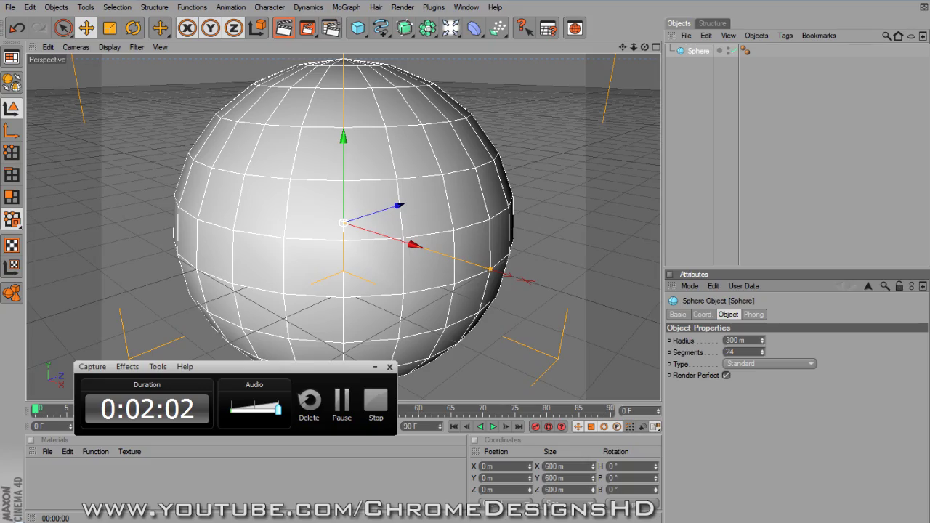
left_click_drag(761, 351, 761, 226)
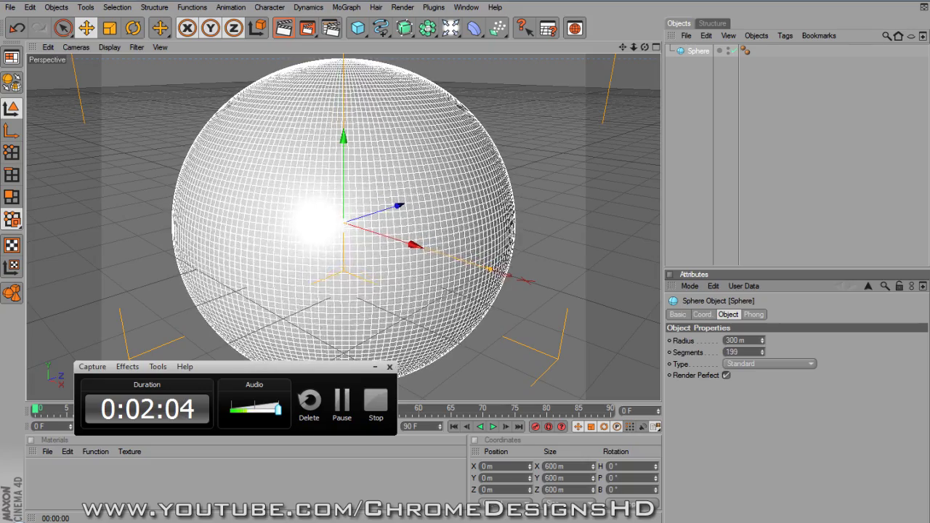
left_click_drag(762, 305, 762, 189)
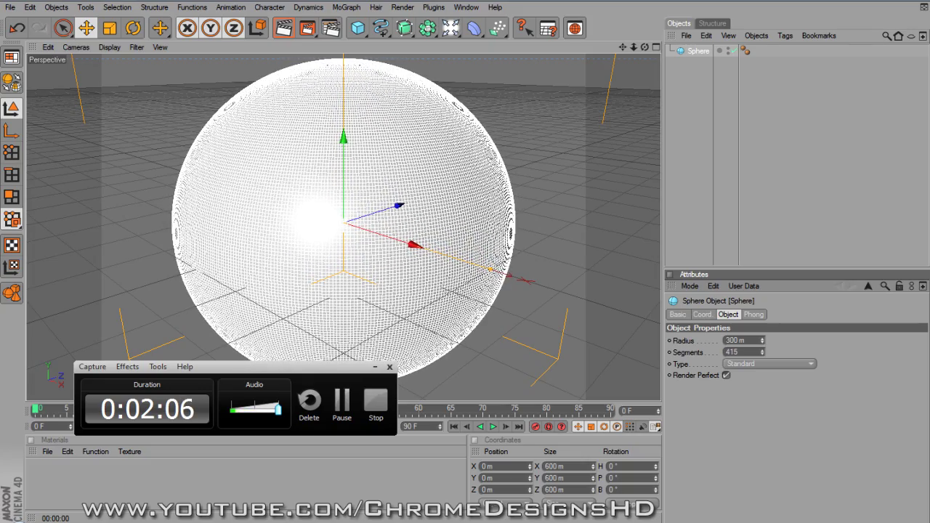
left_click(700, 116)
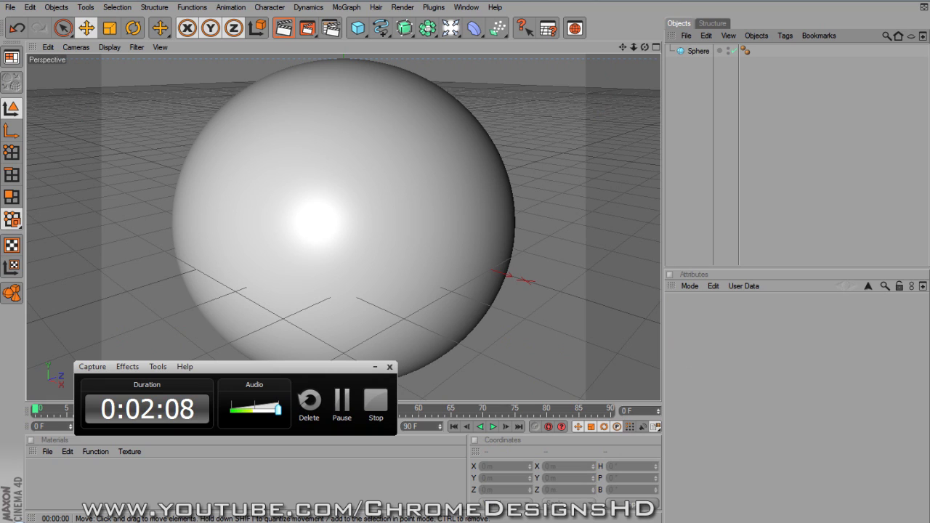
left_click(375, 367)
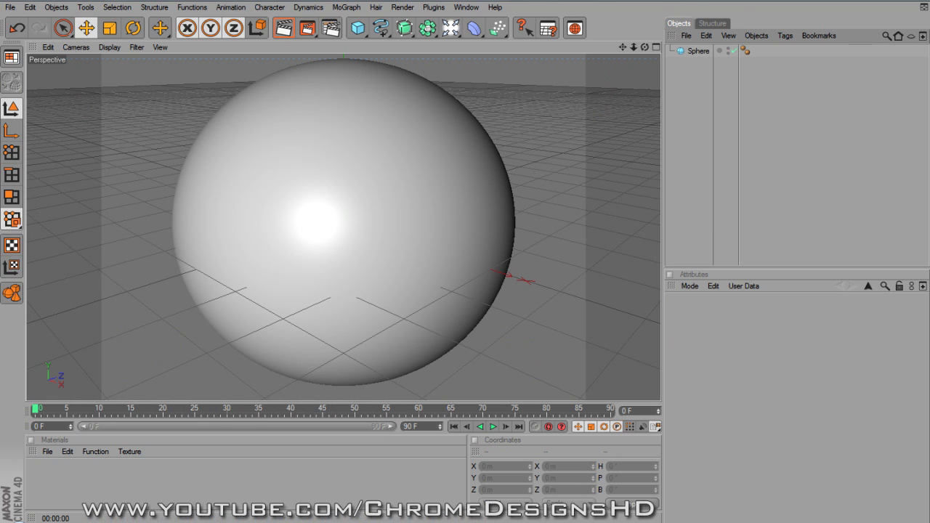
key("ctrl+a")
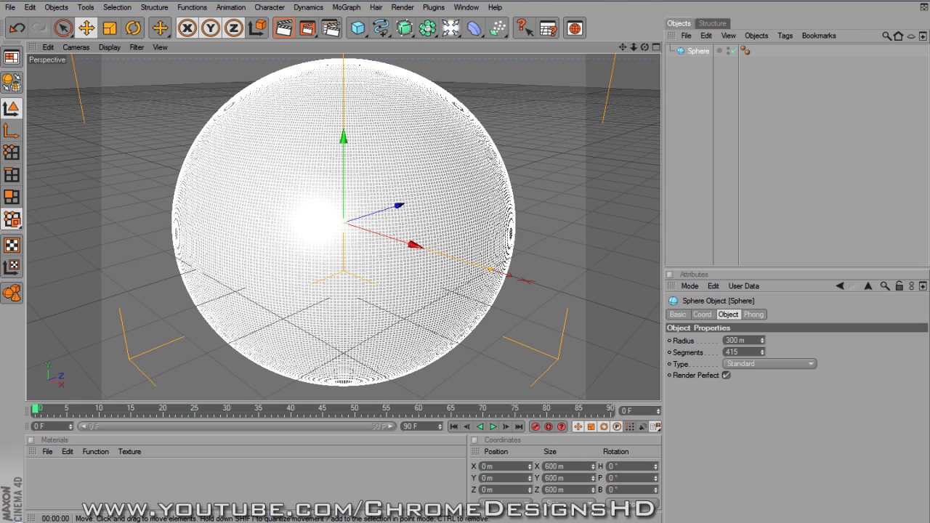
key("ctrl+shift+a")
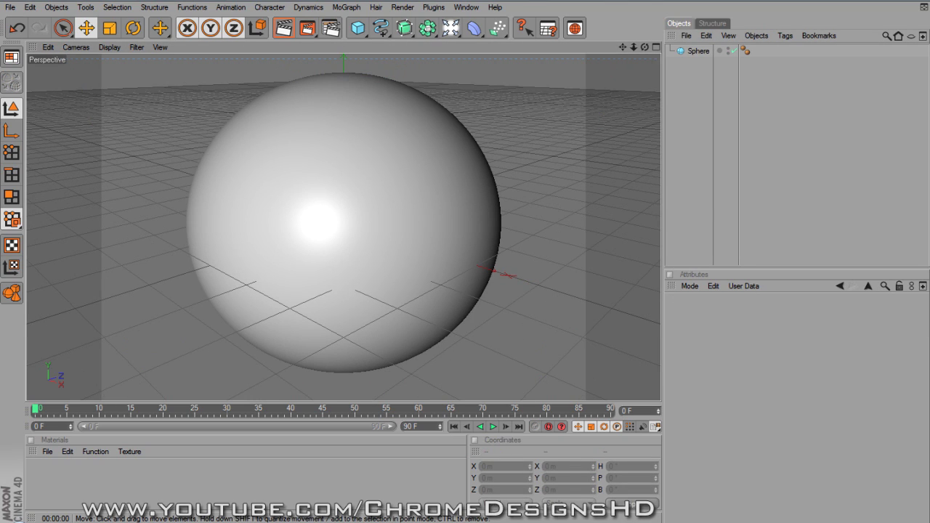
key("ctrl+a")
key("ctrl+shift+a")
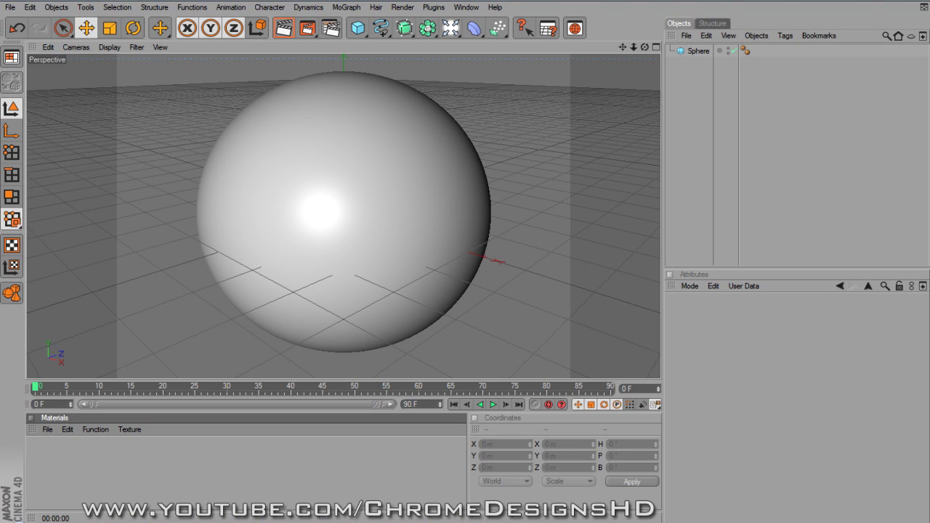
Create a new standard material for the scene.
left_click(48, 429)
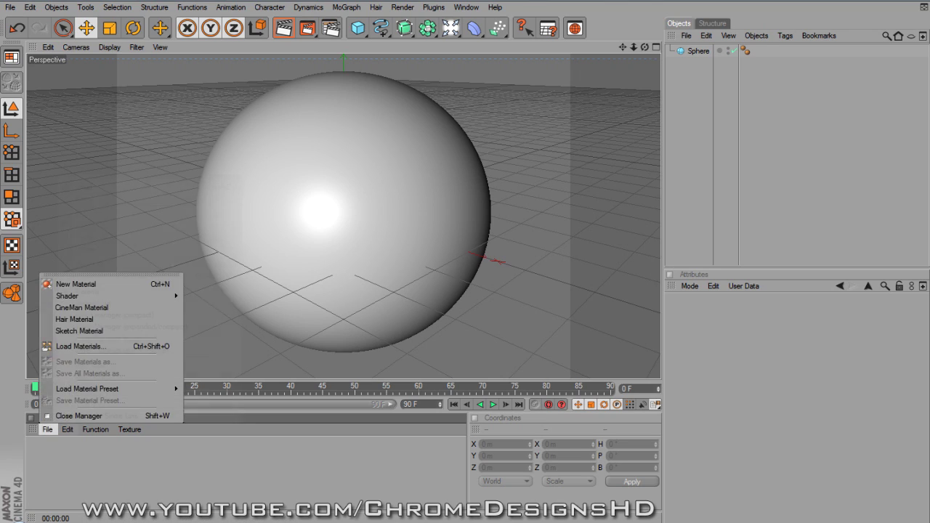
mouse_move(109, 296)
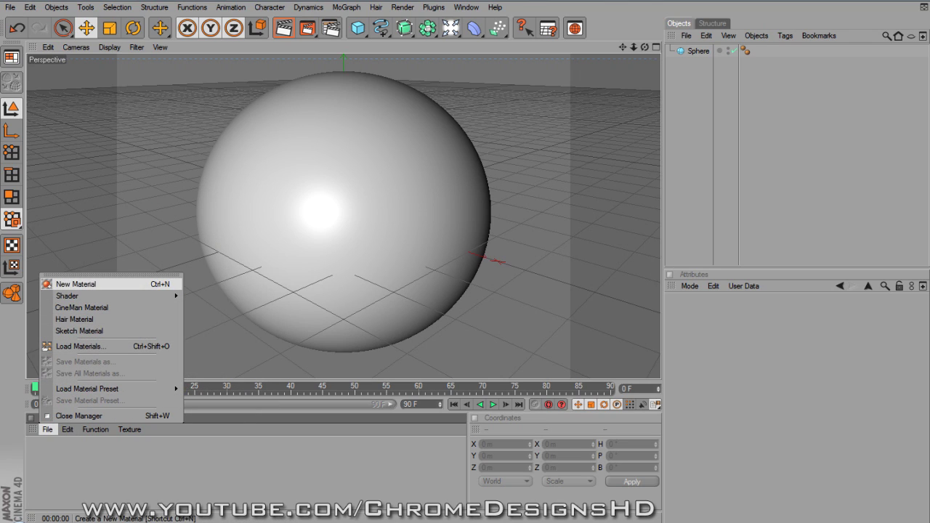
left_click(75, 284)
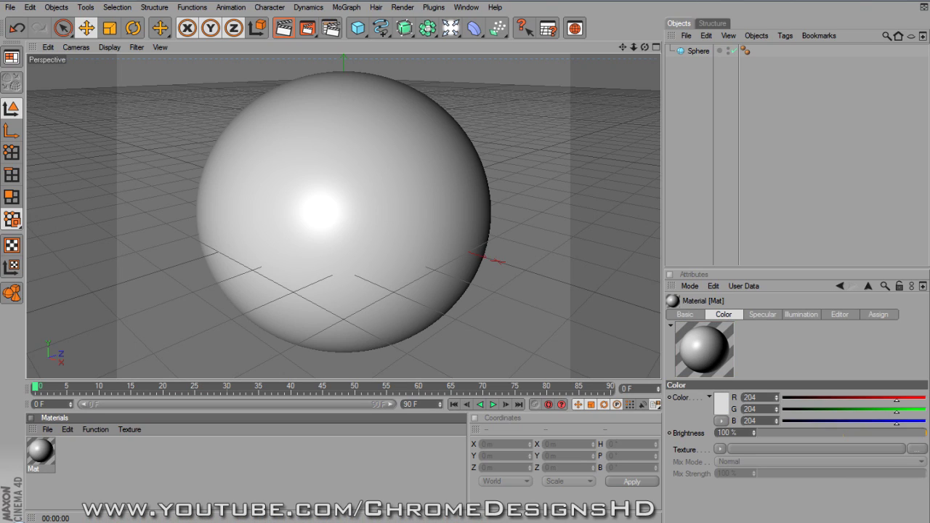
Load the earth_day image from the desktop as the new material's color texture, accepting a copy at the document location.
double_click(40, 452)
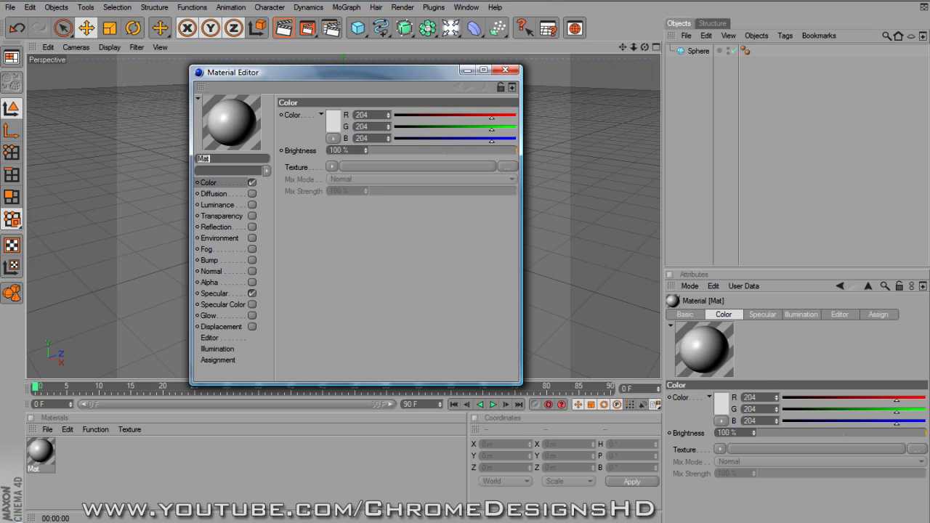
key("Return")
left_click(506, 166)
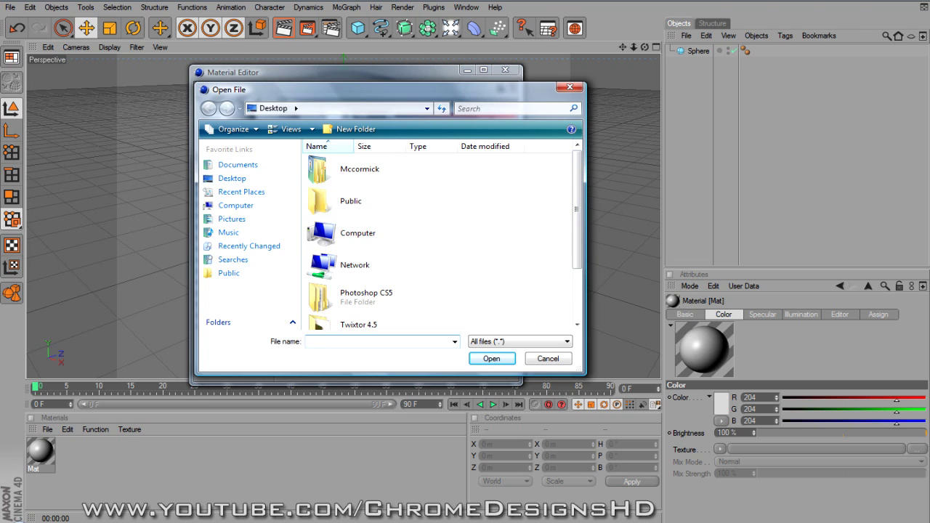
mouse_move(577, 209)
left_mouse_down()
mouse_move(577, 230)
mouse_move(577, 209)
left_mouse_up()
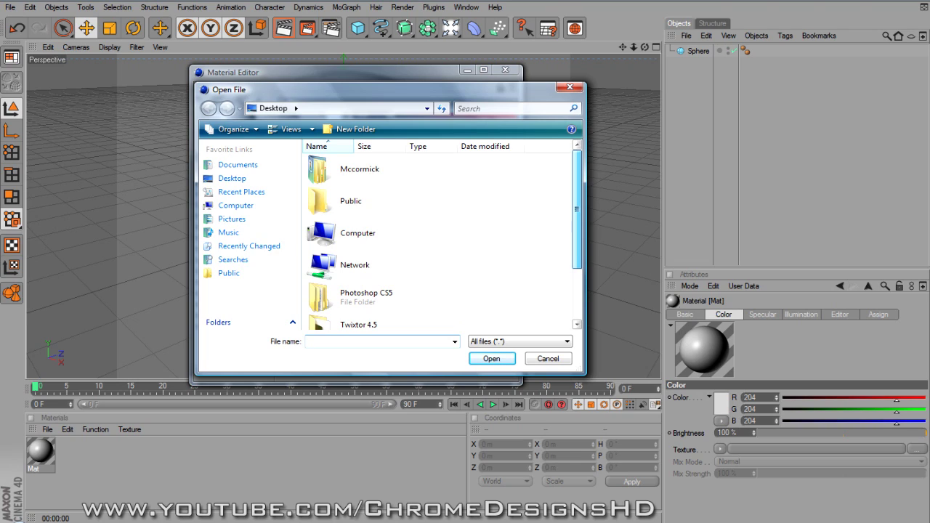
scroll(577, 218, "down", 3)
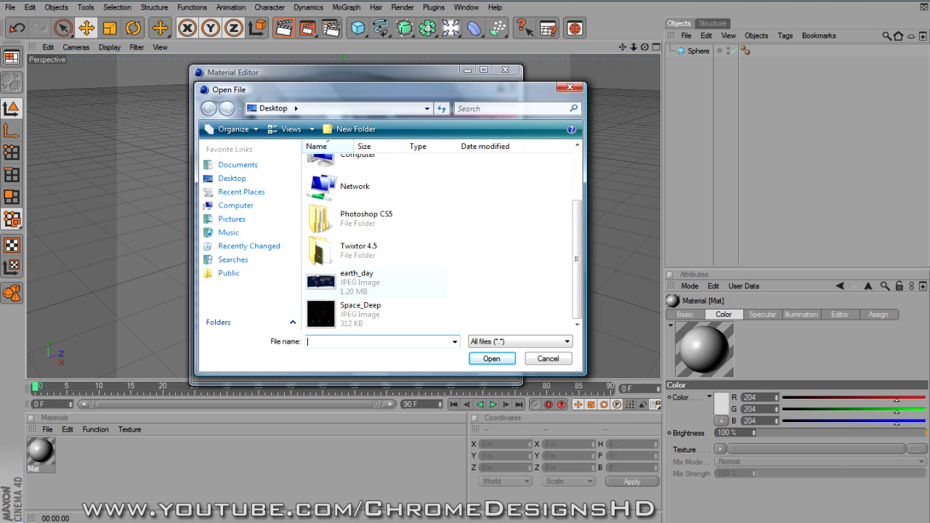
double_click(356, 282)
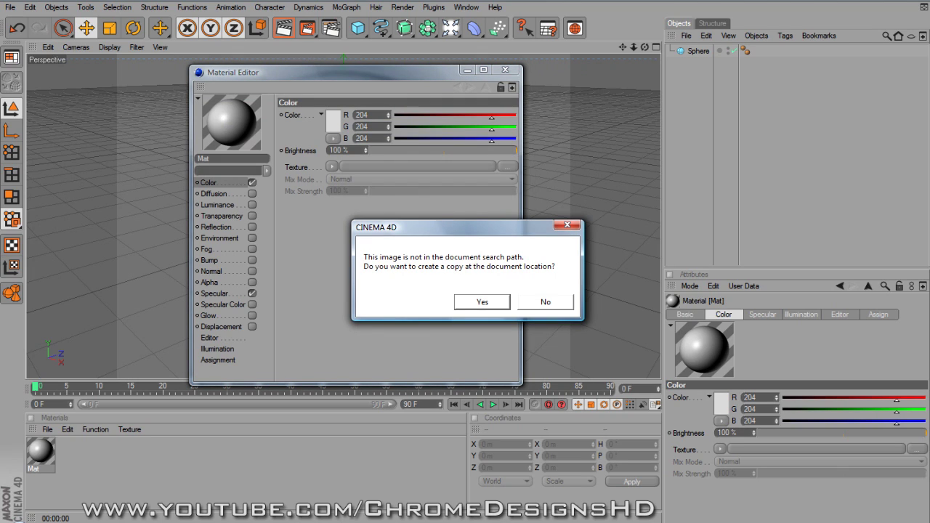
key("Return")
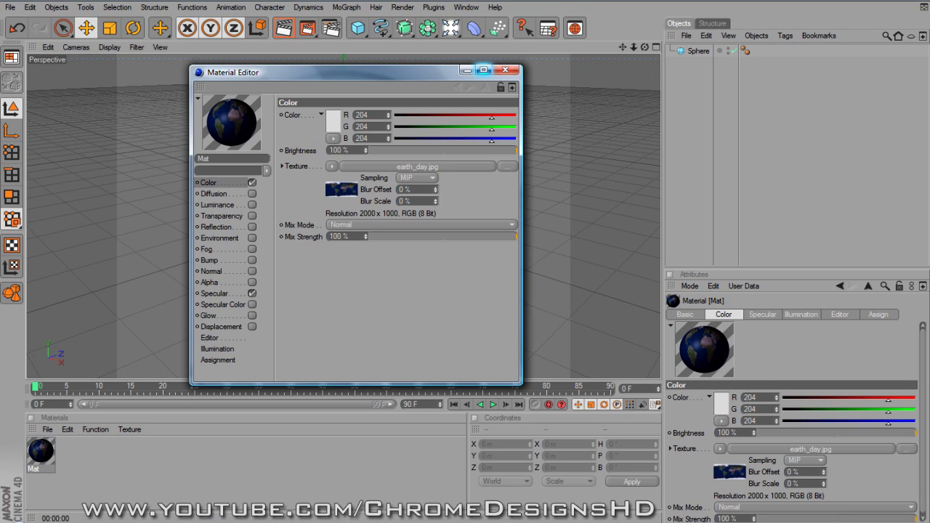
Close the material settings and apply the earth_day material to the sphere.
left_click(505, 69)
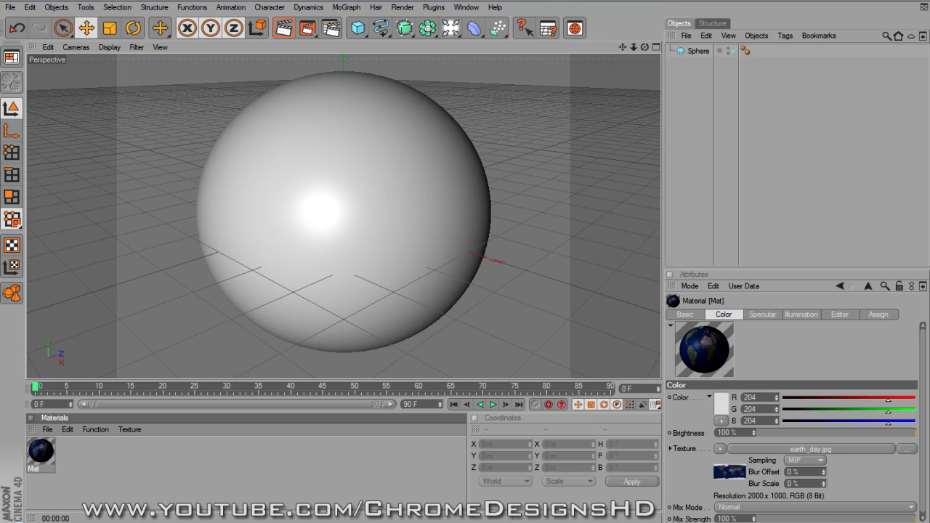
left_click(41, 452)
left_click_drag(41, 452, 343, 211)
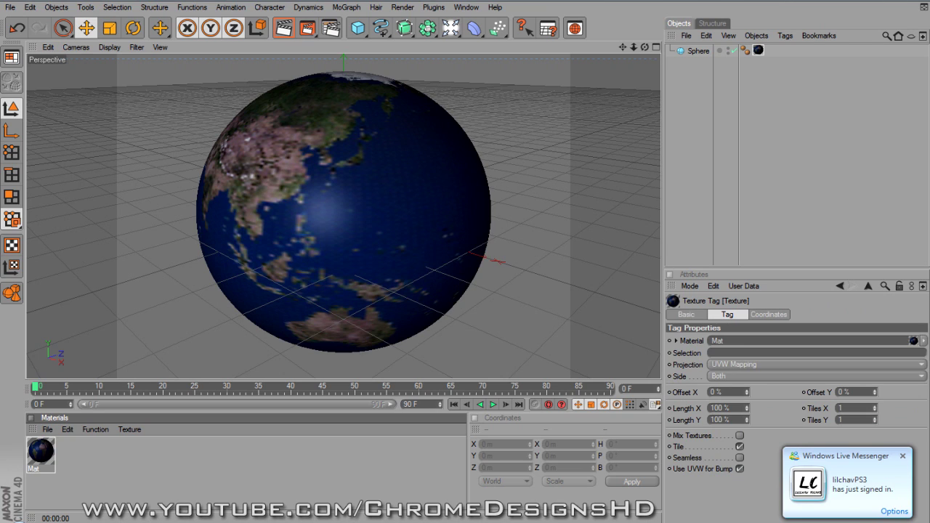
left_click_drag(644, 47, 581, 101)
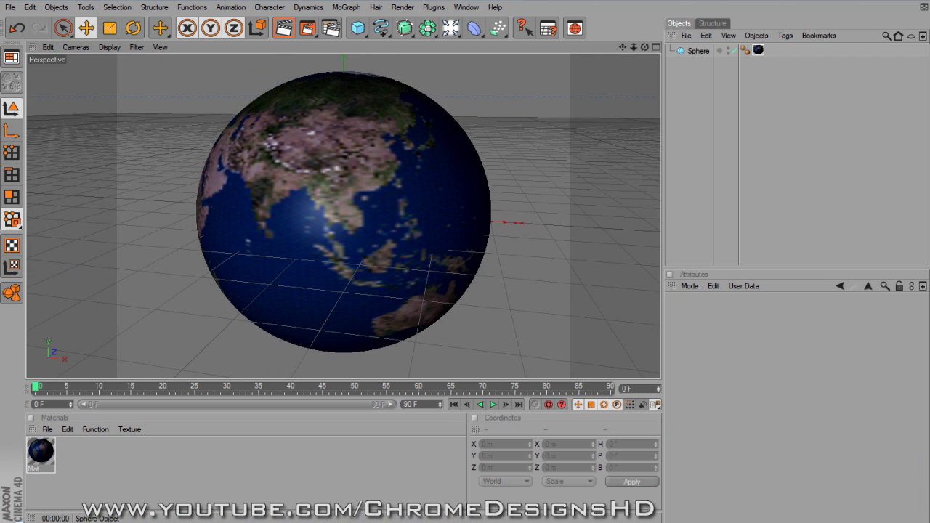
Raise the sphere vertically to a Y position of about 301 m so it rests on the grid, and deselect it.
left_click(697, 51)
scroll(343, 213, "down", 2)
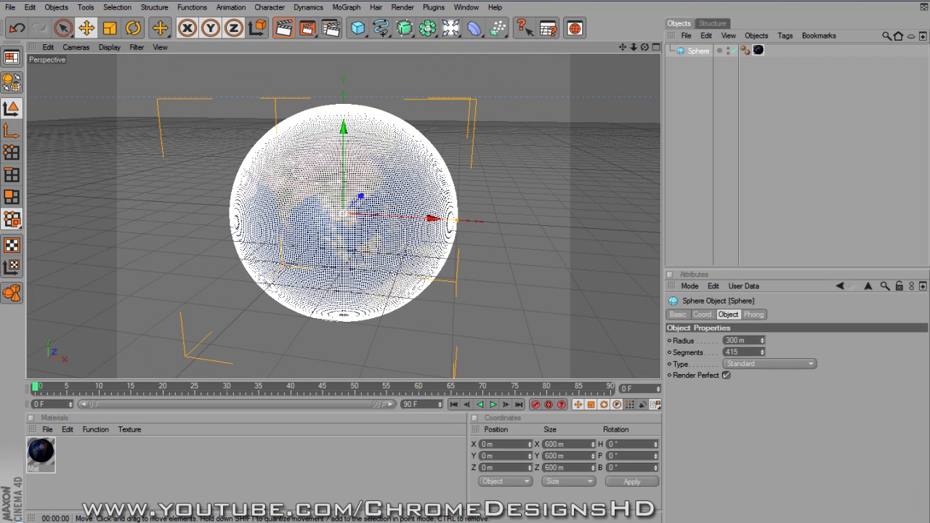
left_click_drag(343, 128, 344, 18)
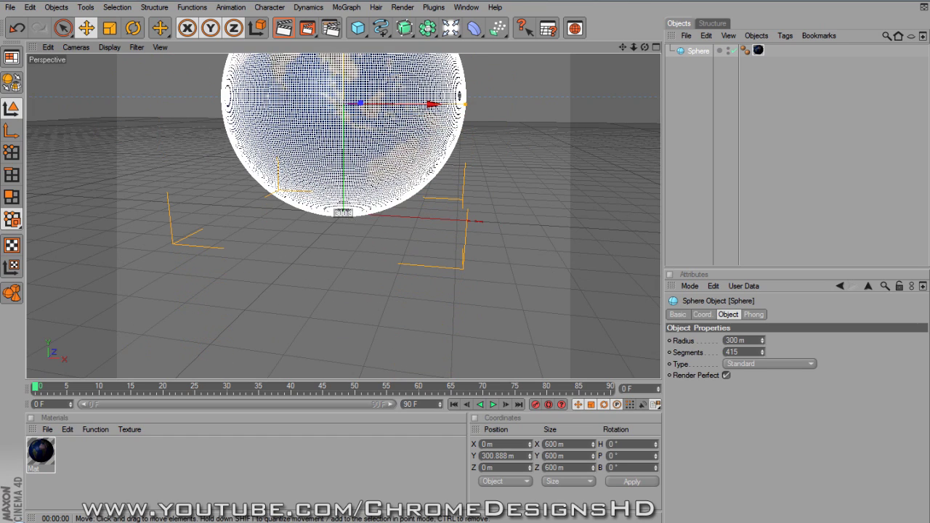
key("ctrl+shift+a")
scroll(344, 216, "down", 4)
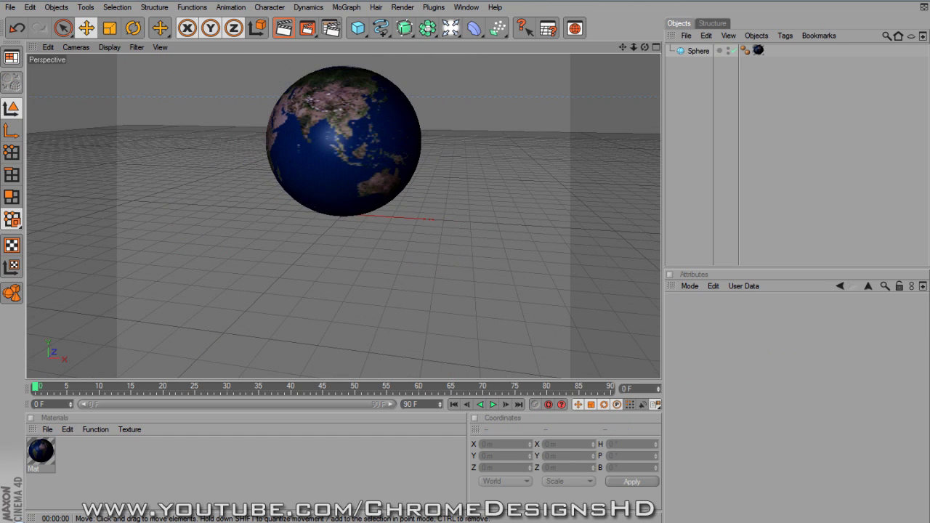
left_click_drag(622, 46, 617, 101)
scroll(343, 191, "up", 2)
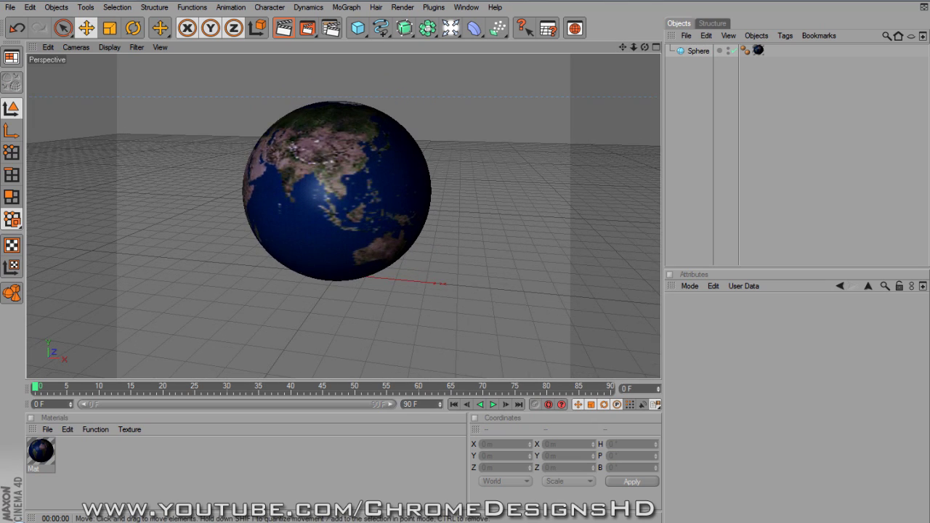
Go to frame 85 on the timeline, rotate the sphere around its vertical axis to a heading of about -38°, and deselect it.
left_click(133, 27)
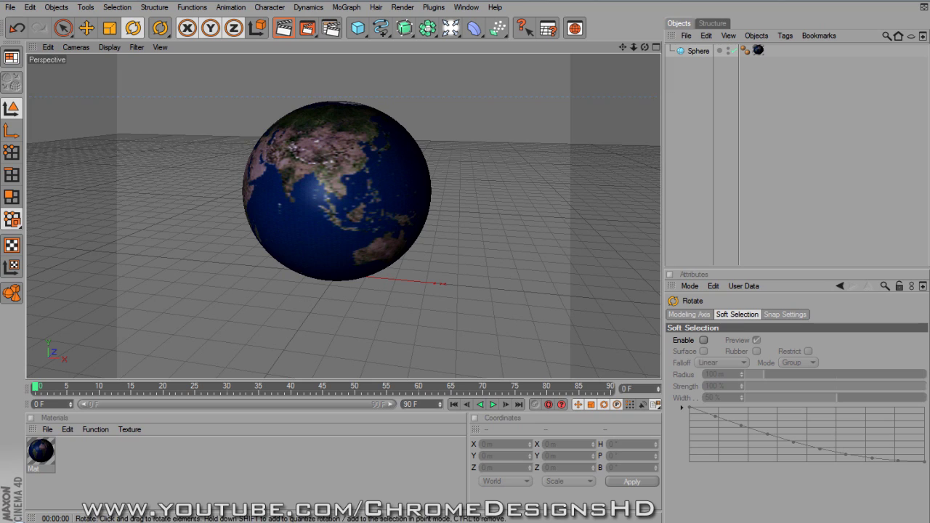
left_click(697, 50)
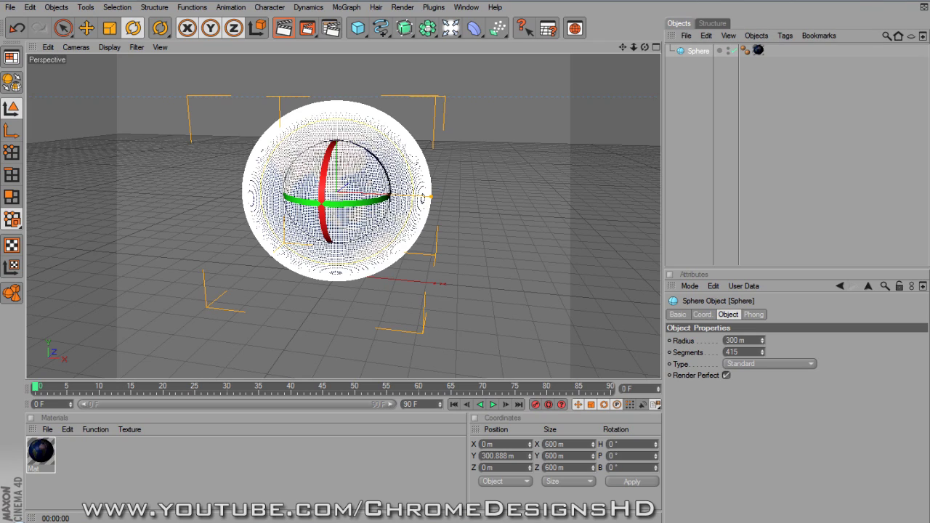
left_click_drag(35, 387, 534, 385)
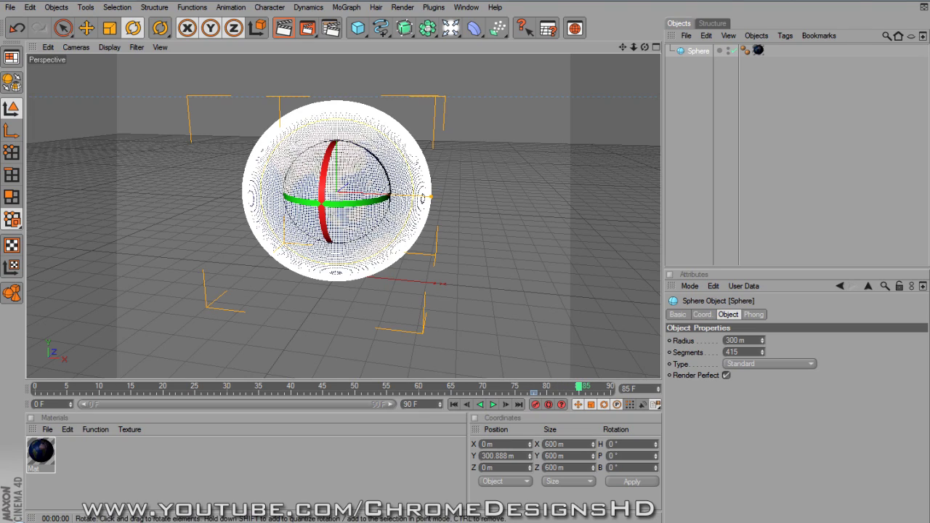
left_click_drag(363, 202, 450, 202)
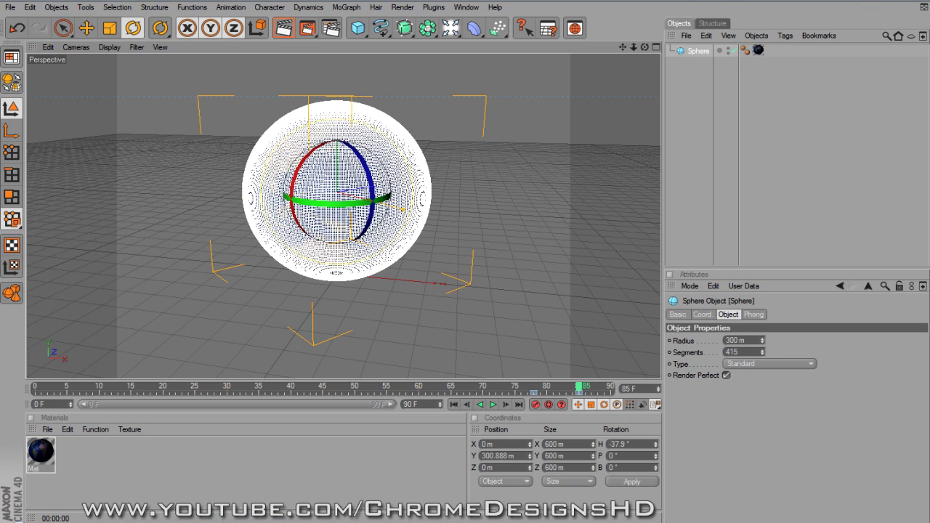
key("ctrl+shift+a")
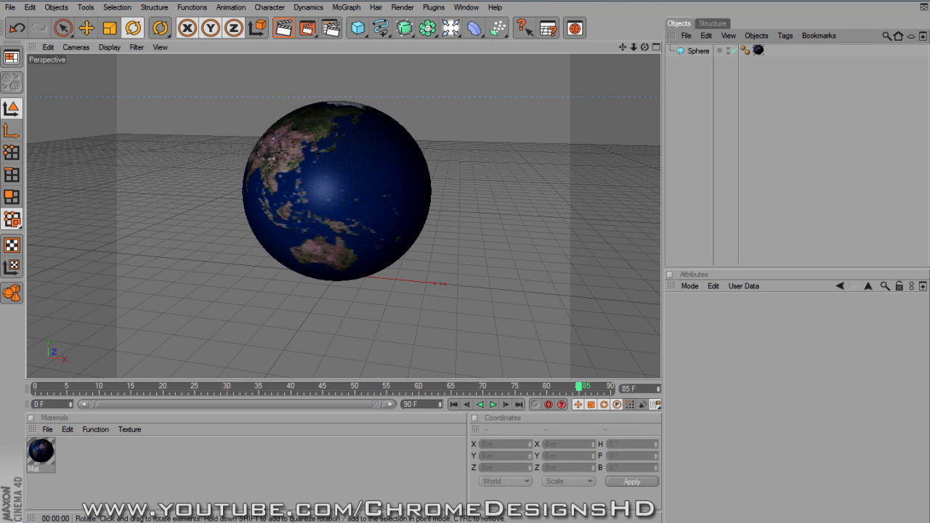
mouse_move(579, 386)
left_mouse_down()
mouse_move(527, 386)
mouse_move(573, 386)
left_mouse_up()
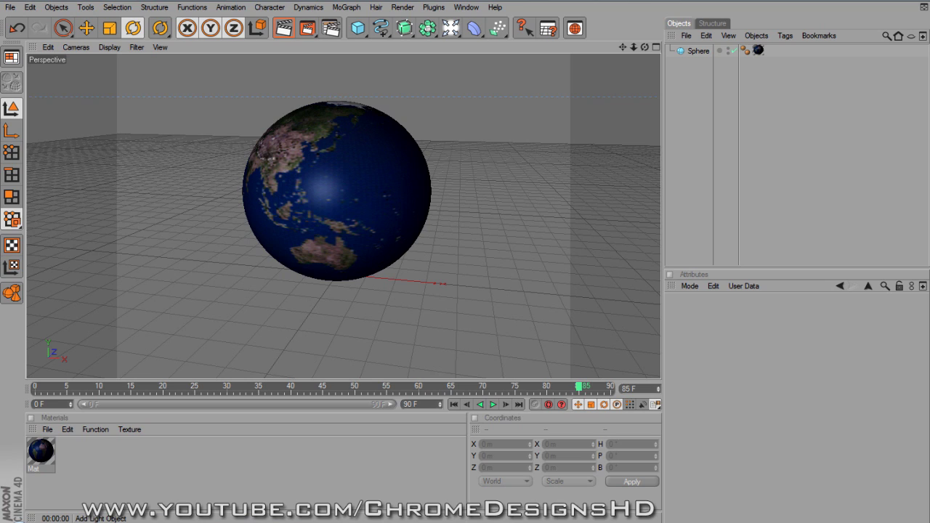
left_click(450, 27)
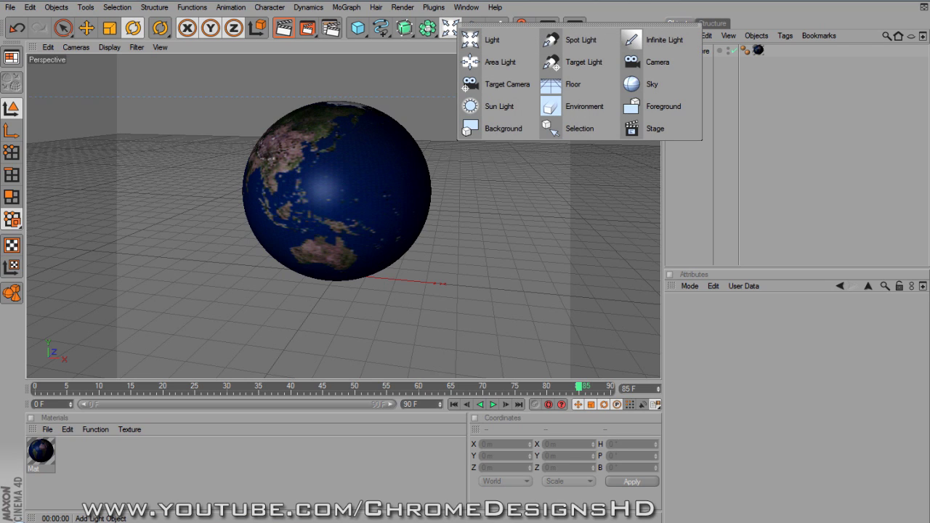
left_click(632, 84)
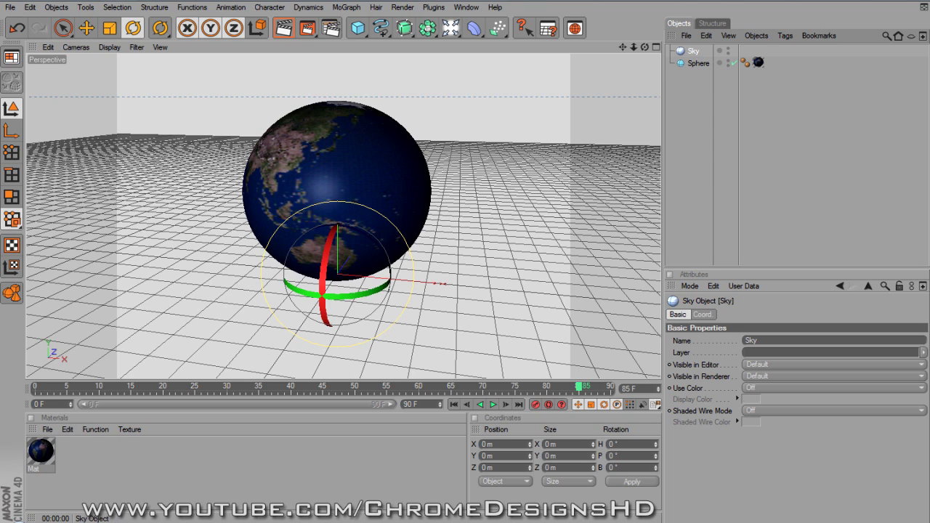
key("Delete")
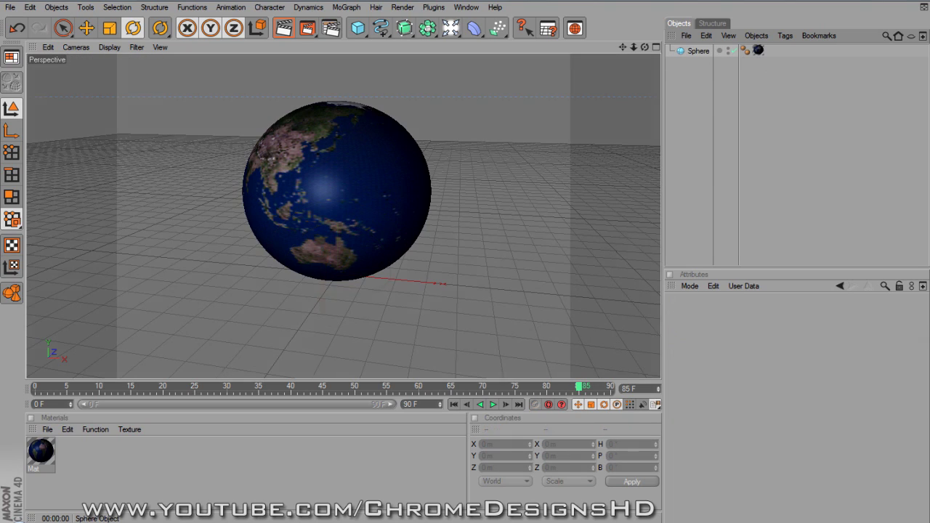